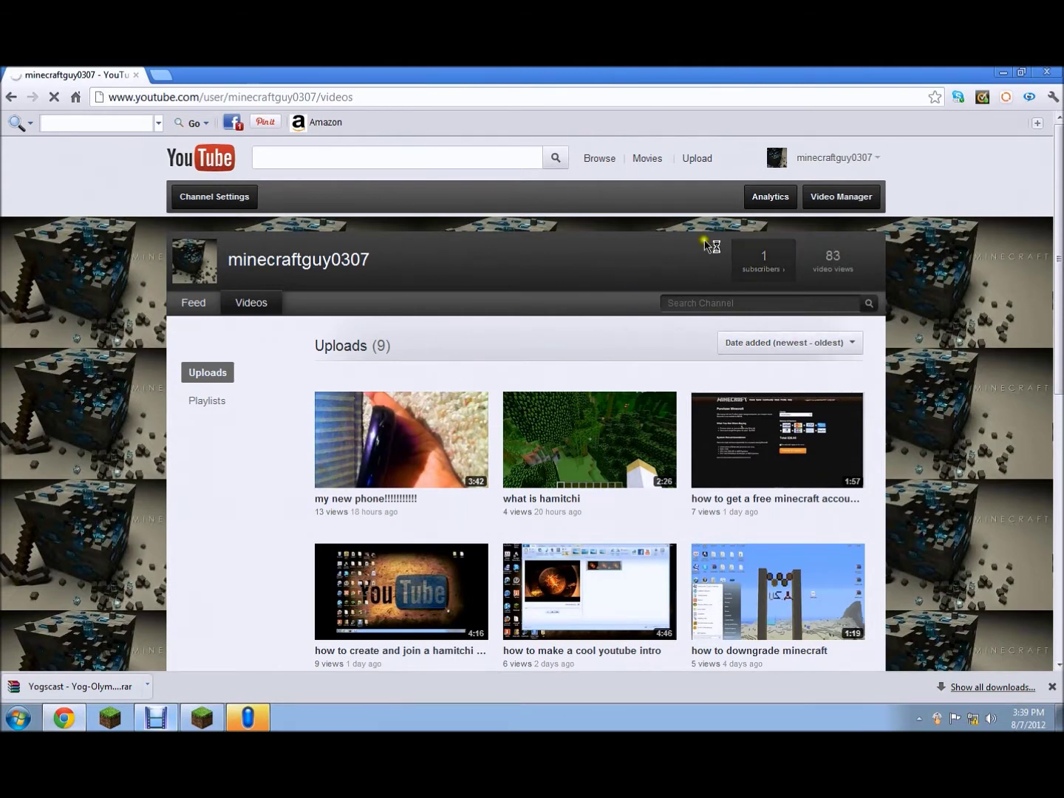
{"action": "scroll", "coordinate": [485, 466], "scroll_direction": "down", "scroll_amount": 1}
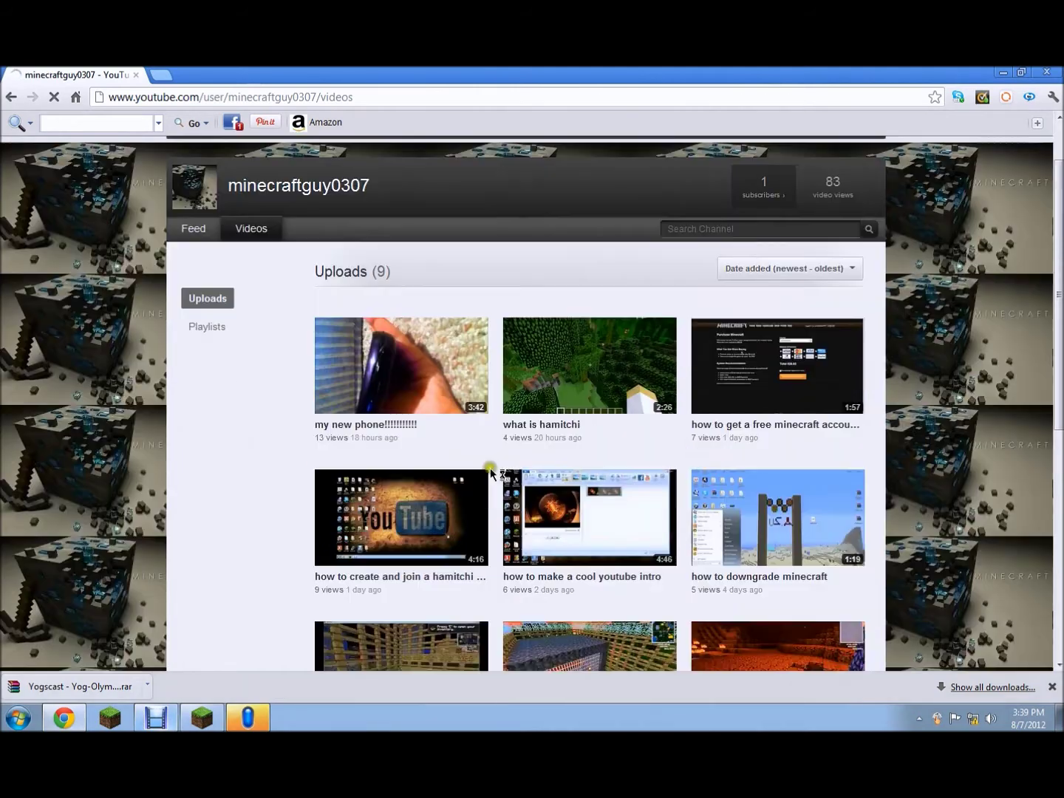
{"action": "scroll", "coordinate": [473, 470], "scroll_direction": "down", "scroll_amount": 1}
{"action": "scroll", "coordinate": [465, 458], "scroll_direction": "down", "scroll_amount": 1}
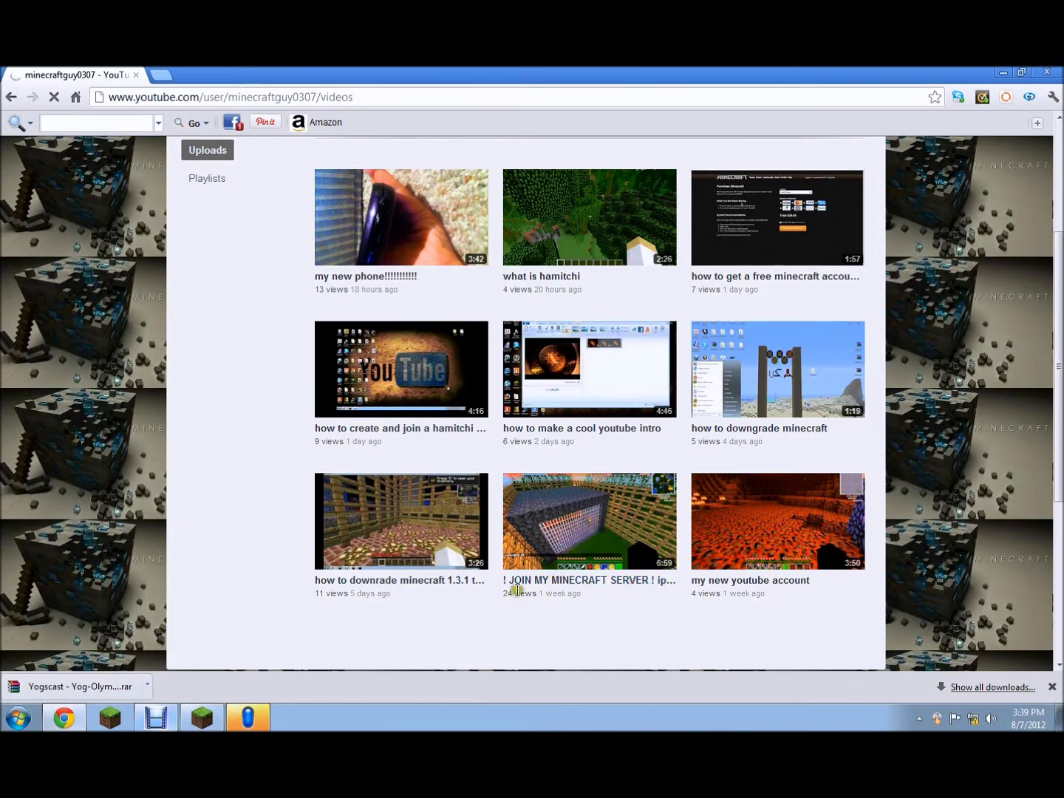
{"action": "scroll", "coordinate": [515, 589], "scroll_direction": "up", "scroll_amount": 1}
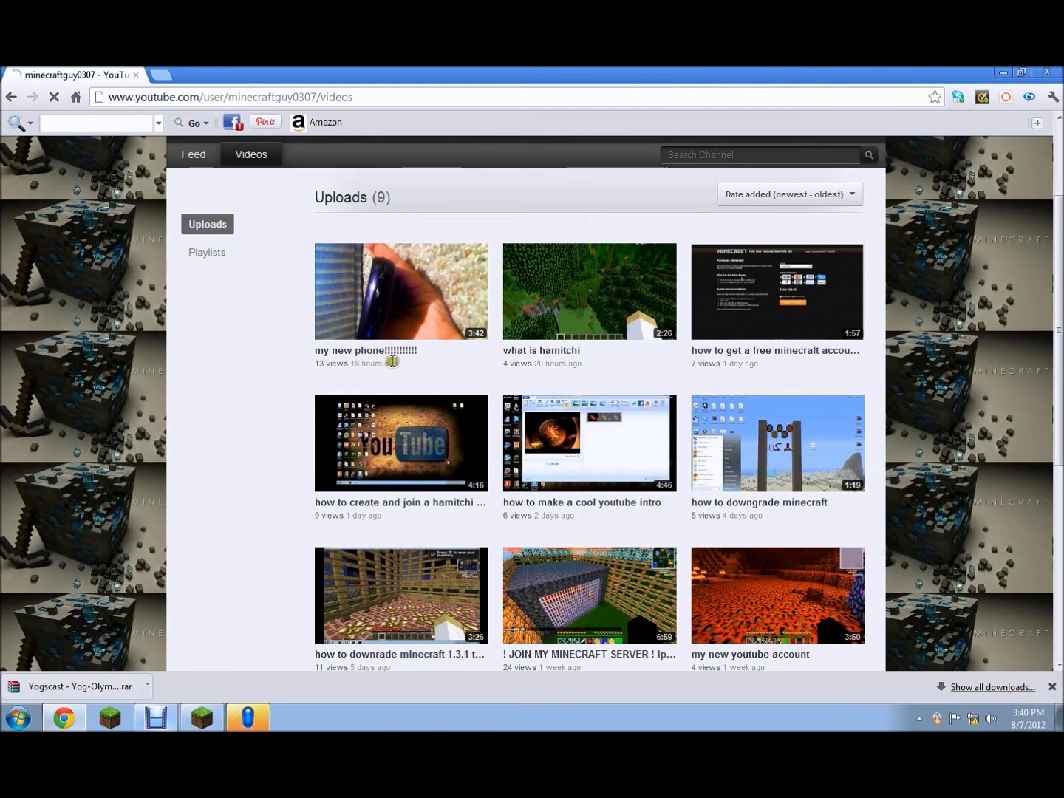
{"action": "mouse_move", "coordinate": [777, 292]}
{"action": "mouse_move", "coordinate": [778, 218]}
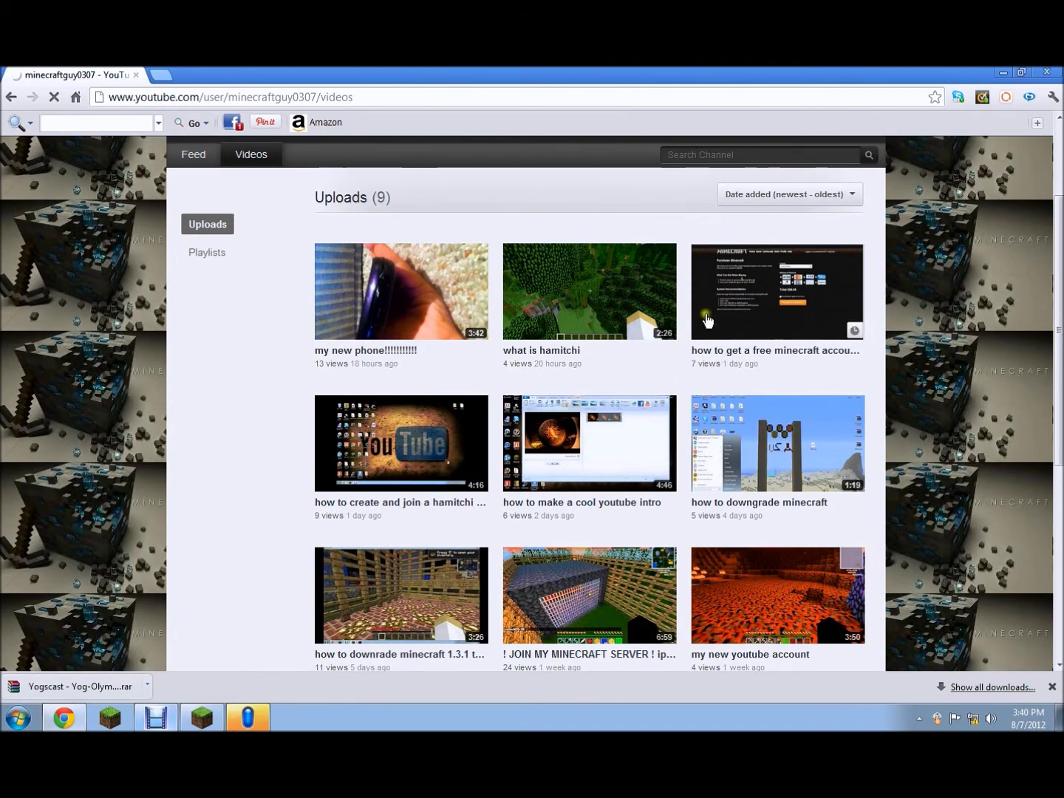
{"action": "scroll", "coordinate": [748, 333], "scroll_direction": "up", "scroll_amount": 2}
{"action": "scroll", "coordinate": [701, 612], "scroll_direction": "down", "scroll_amount": 3}
{"action": "scroll", "coordinate": [698, 613], "scroll_direction": "up", "scroll_amount": 3}
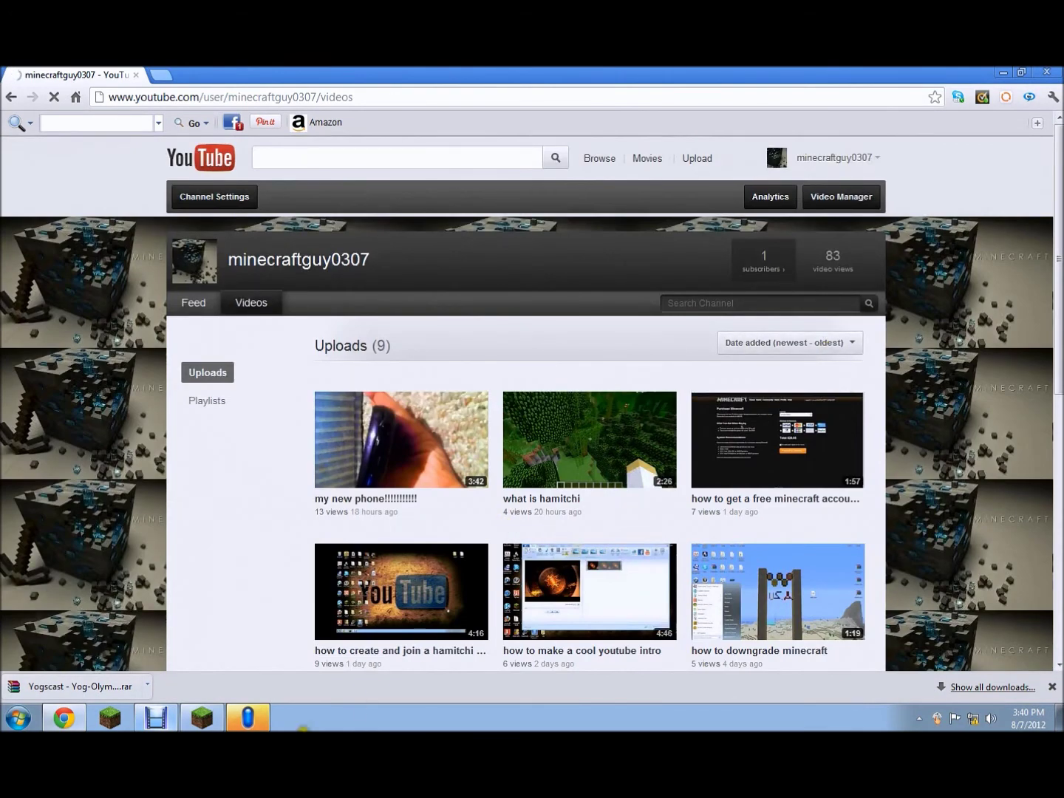
- Bring the Minecraft 1.3.1 window forward from the taskbar to show its title menu
{"action": "left_click", "coordinate": [208, 713]}
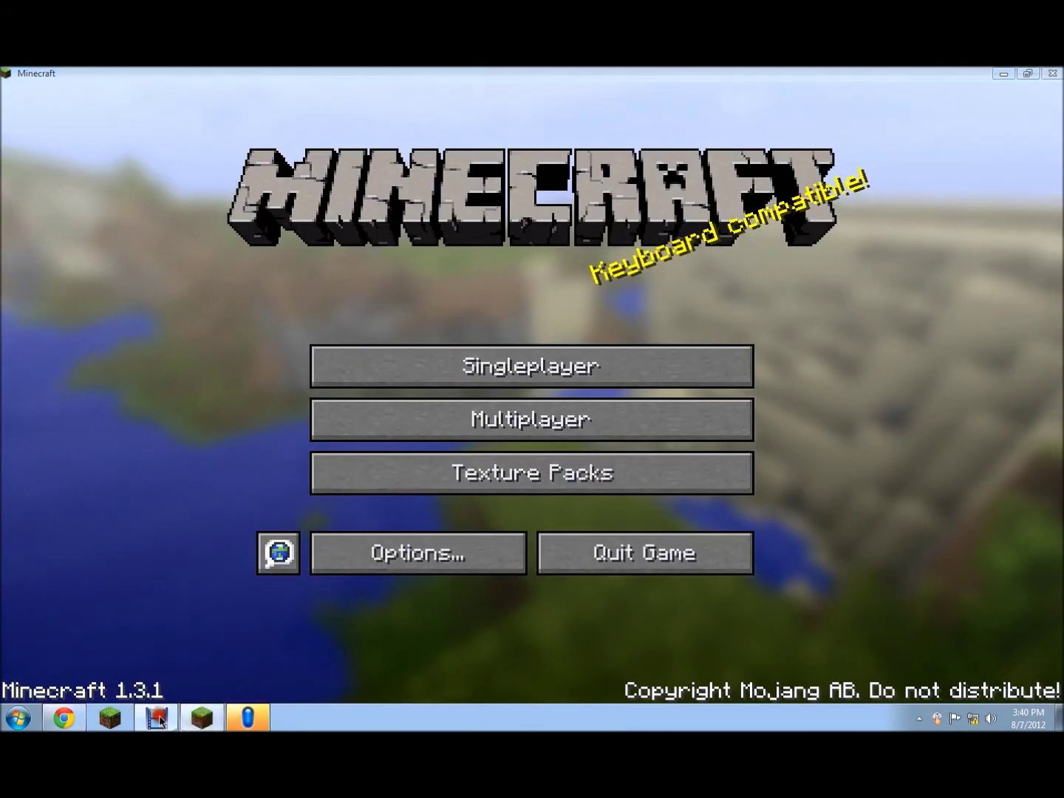